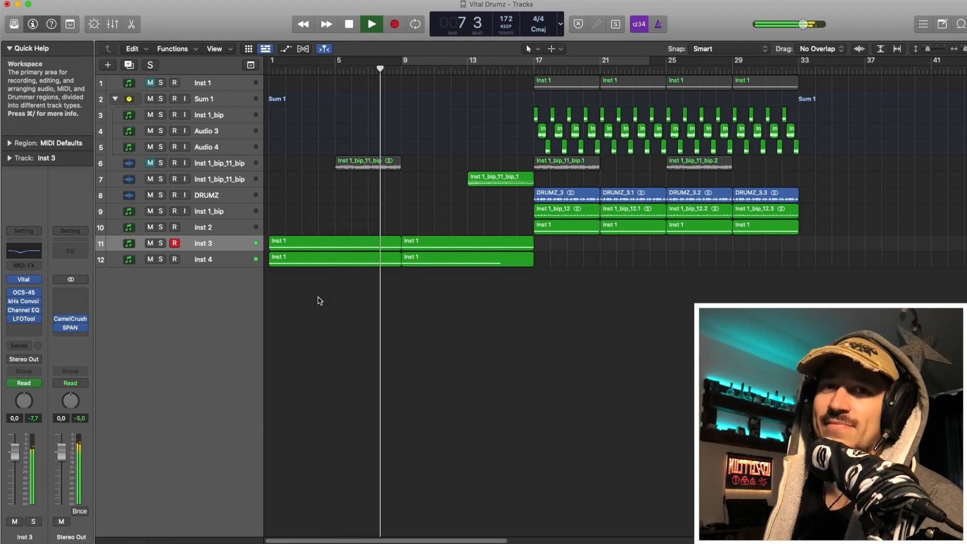
Step: Stop playback and open the Vital synth on Inst 3 to examine its oscillators and Filter 1
{"action": "key", "text": "space"}
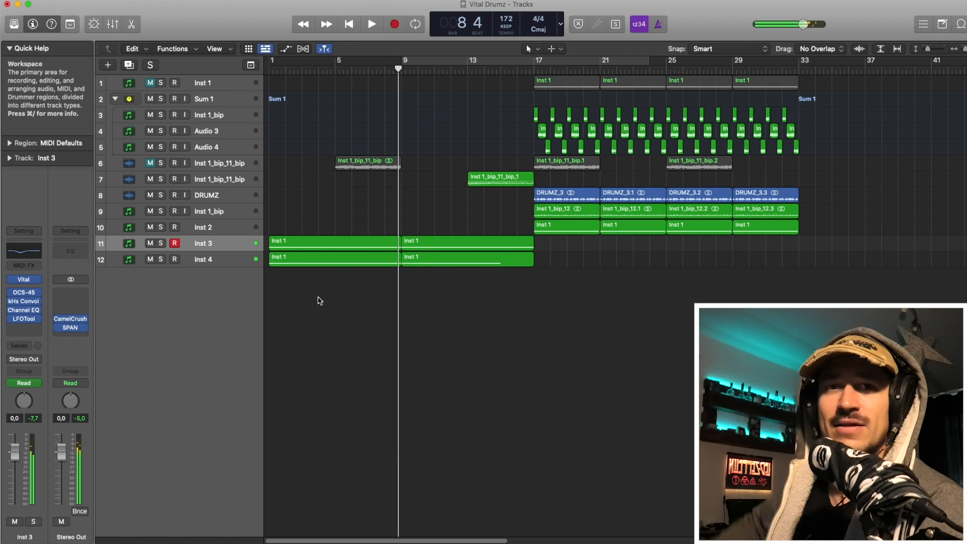
{"action": "left_click", "coordinate": [28, 279]}
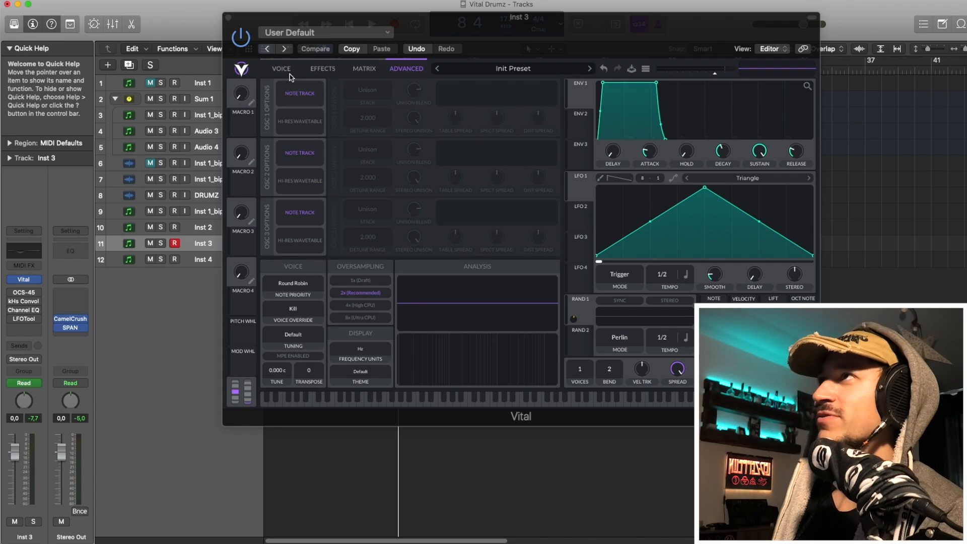
{"action": "left_click", "coordinate": [281, 69]}
{"action": "left_click_drag", "start_coordinate": [300, 19], "coordinate": [173, 17]}
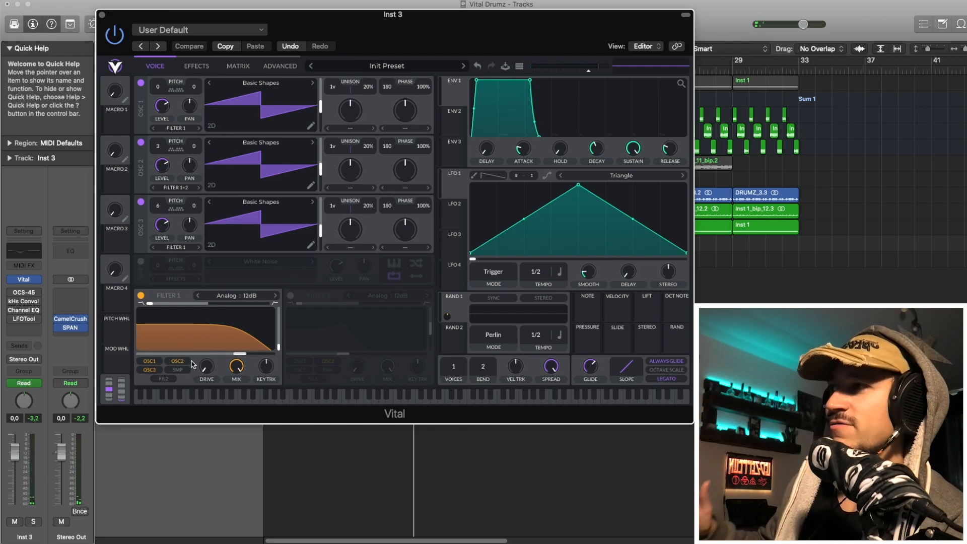
{"action": "mouse_move", "coordinate": [206, 343]}
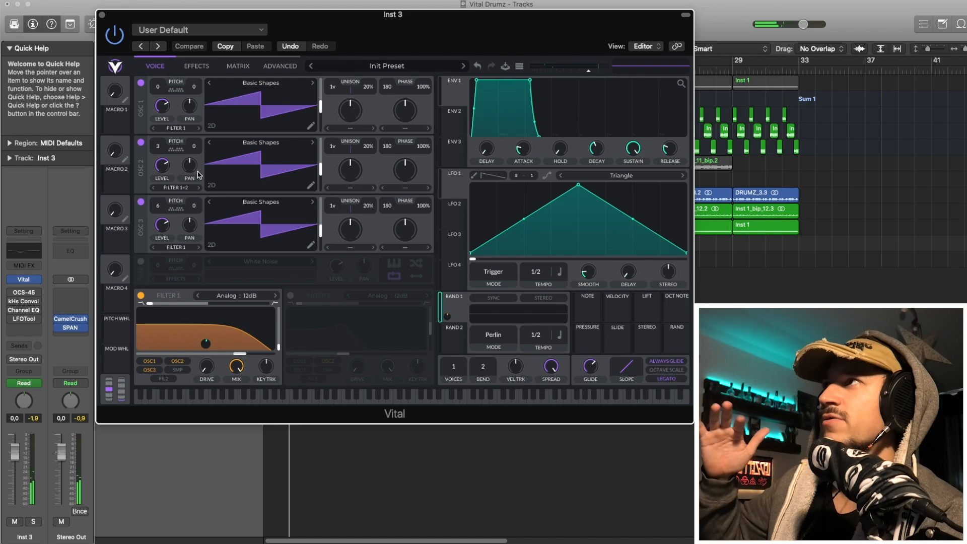
Step: Examine Vital's chorus and reverb effects and its glide setting, and close the synth
{"action": "left_click", "coordinate": [189, 69]}
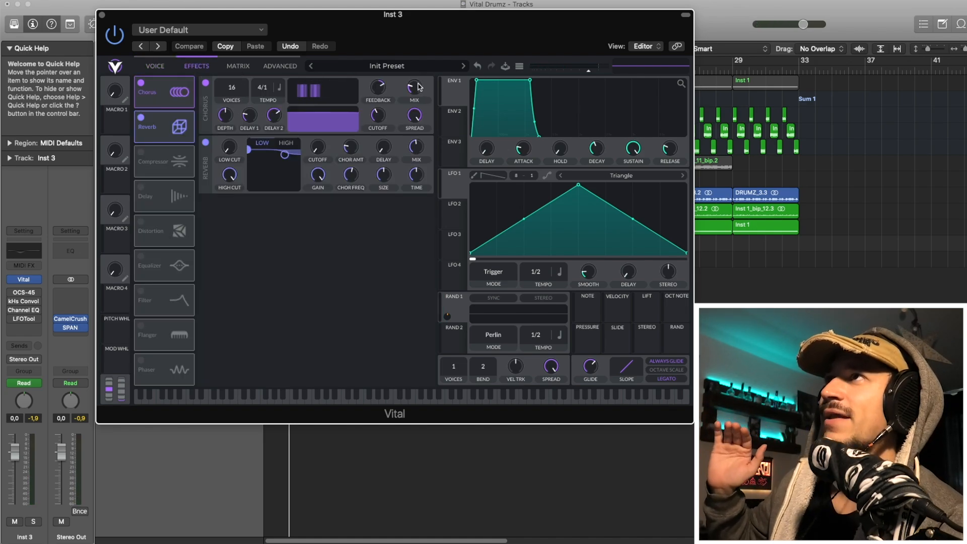
{"action": "mouse_move", "coordinate": [418, 86]}
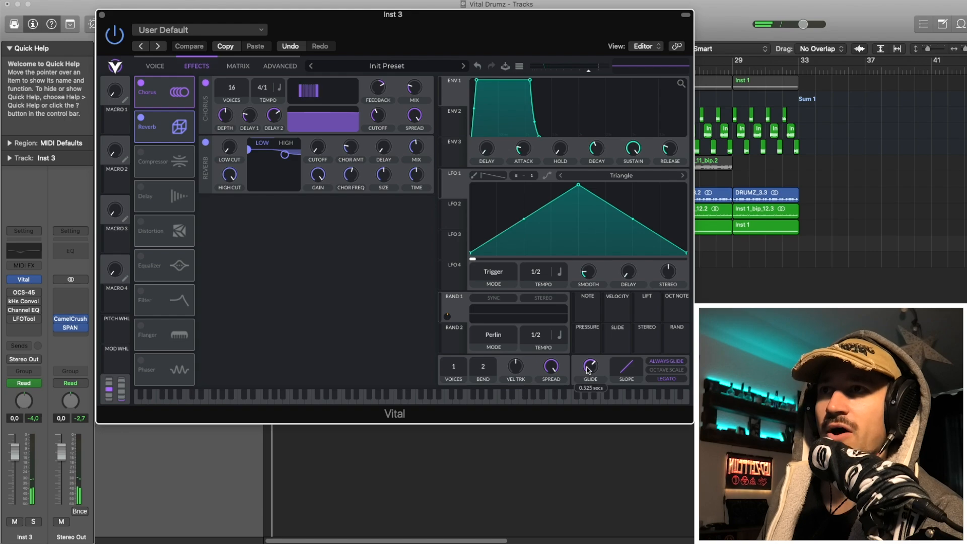
{"action": "left_click", "coordinate": [101, 14]}
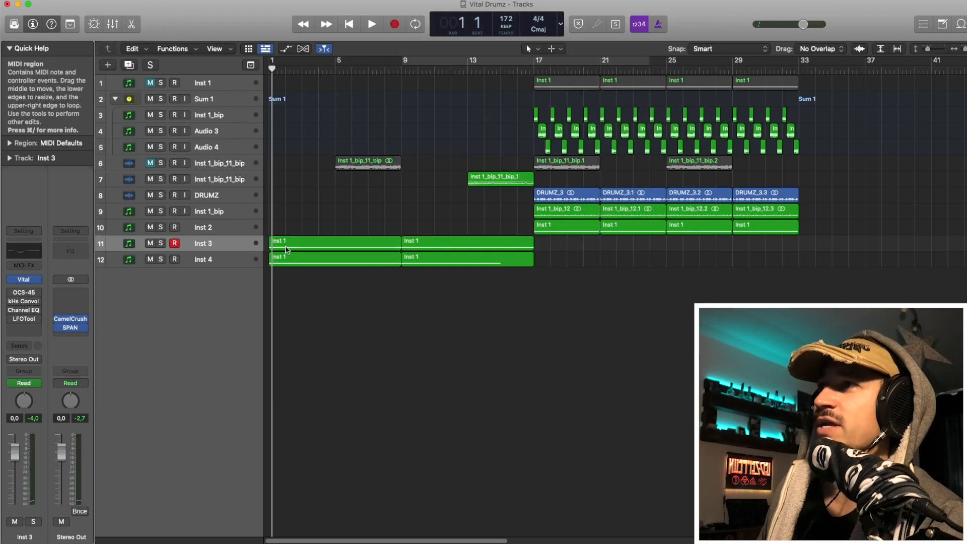
Step: Open the first Inst 3 region in the Piano Roll and play it to check its notes
{"action": "double_click", "coordinate": [297, 245]}
{"action": "key", "text": "space"}
{"action": "left_click", "coordinate": [355, 445]}
{"action": "key", "text": "space"}
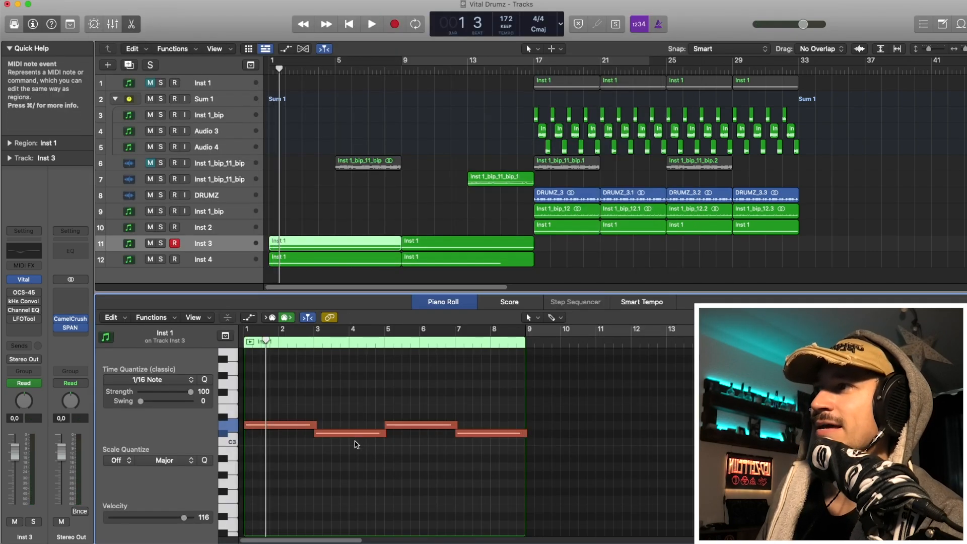
{"action": "key", "text": "space"}
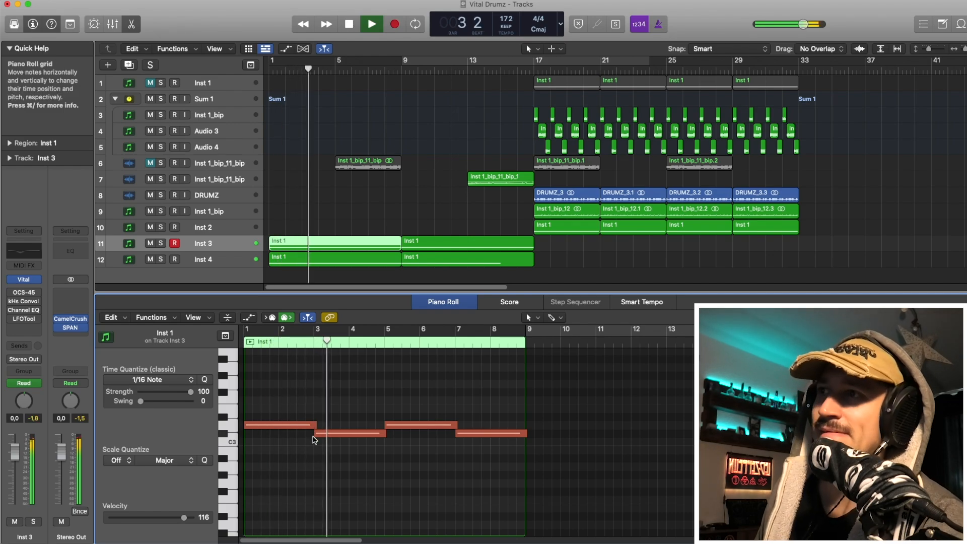
{"action": "key", "text": "space"}
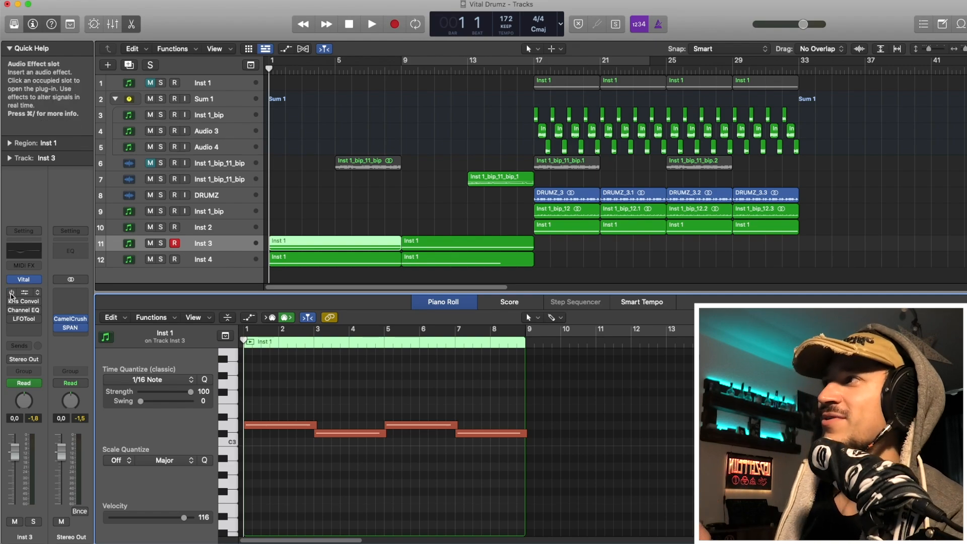
Step: Reopen Vital on Inst 3 to review its voice settings once more, and close it
{"action": "left_click", "coordinate": [23, 279]}
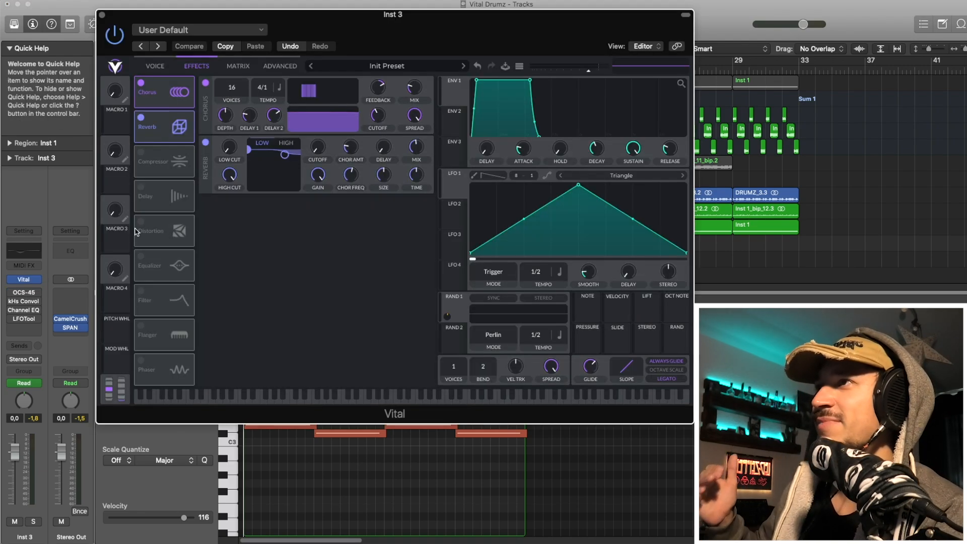
{"action": "left_click", "coordinate": [155, 66]}
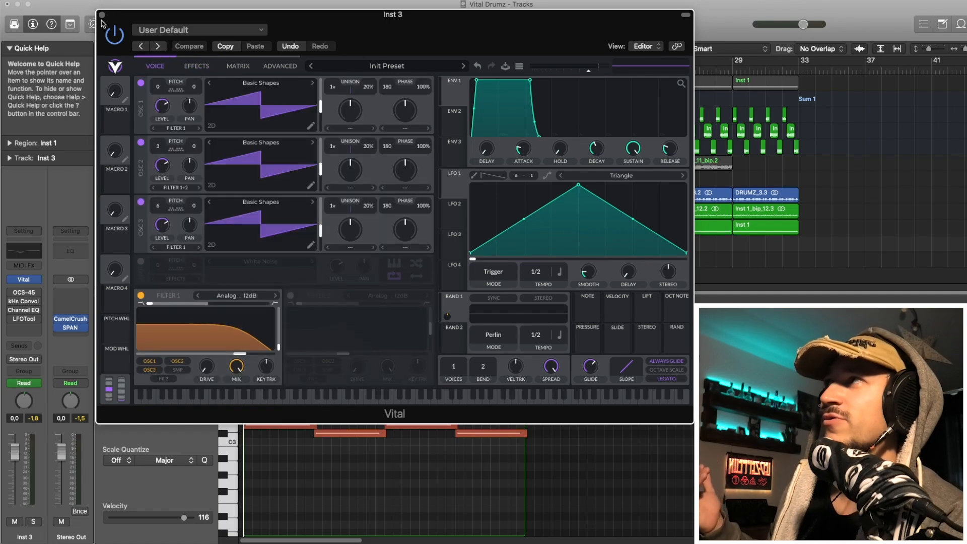
{"action": "left_click", "coordinate": [102, 15]}
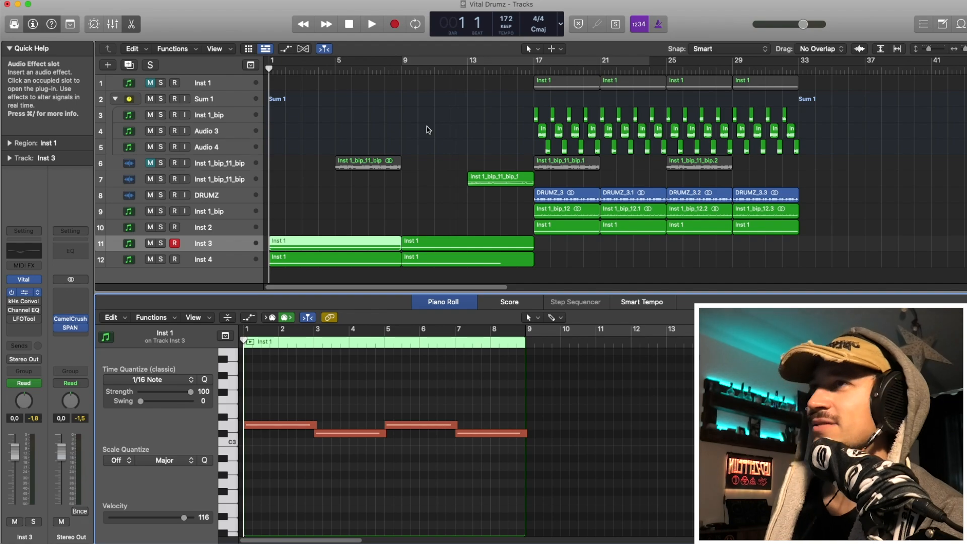
Step: Load the factory preset 15 [Tape] Noisy Wobble in the OCS-45 cassette effect on Inst 3
{"action": "left_click_drag", "start_coordinate": [432, 124], "coordinate": [344, 104]}
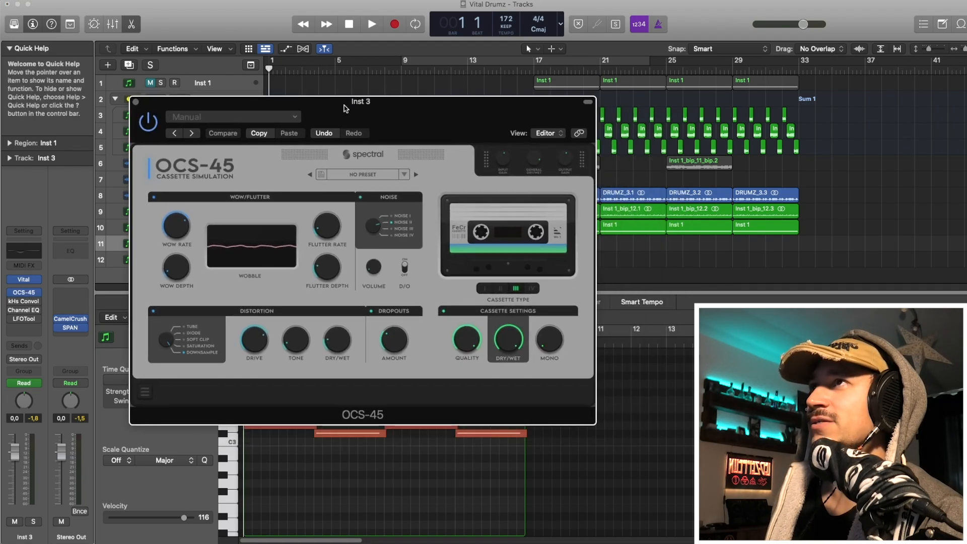
{"action": "left_click", "coordinate": [376, 174]}
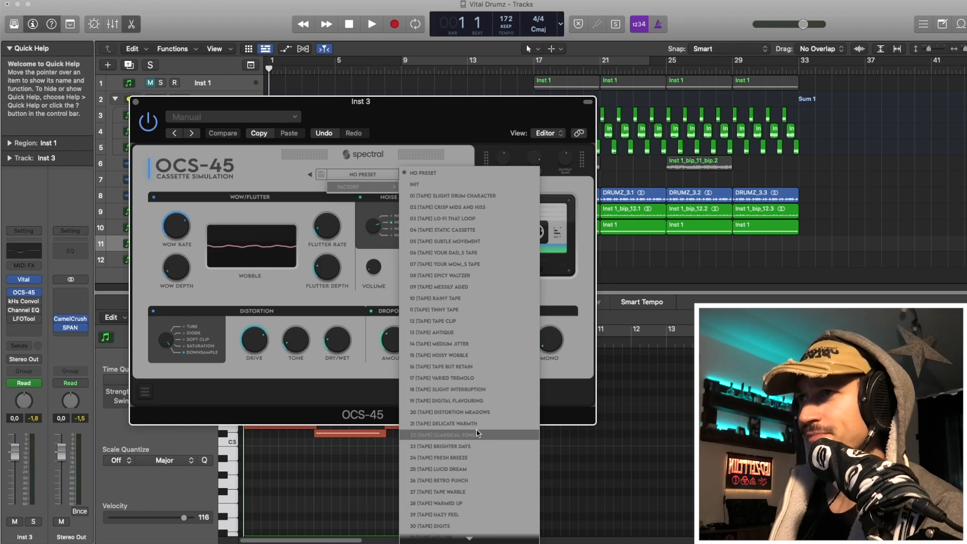
{"action": "left_click", "coordinate": [460, 355]}
Step: Audition the Inst 3 part in short passages through the OCS-45 effect, and close its window
{"action": "key", "text": "space"}
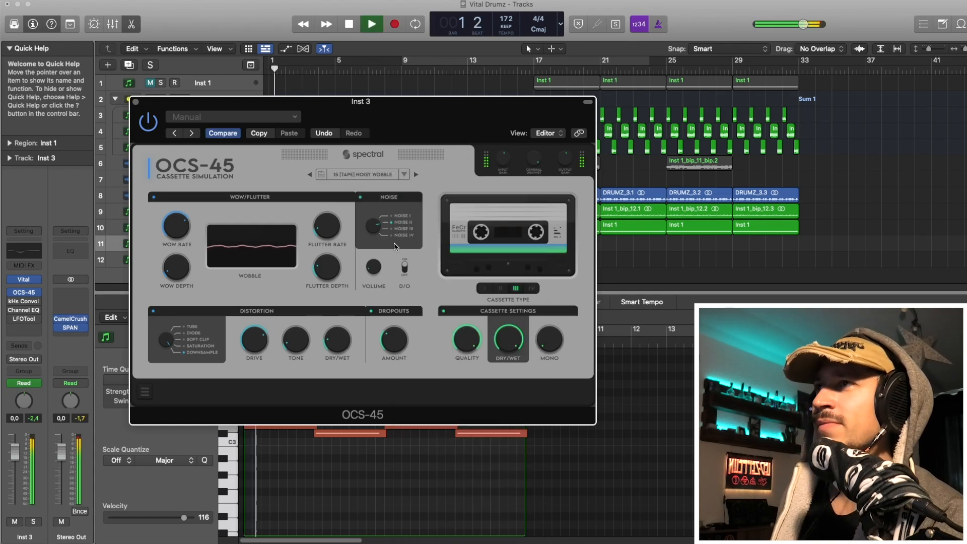
{"action": "key", "text": "space"}
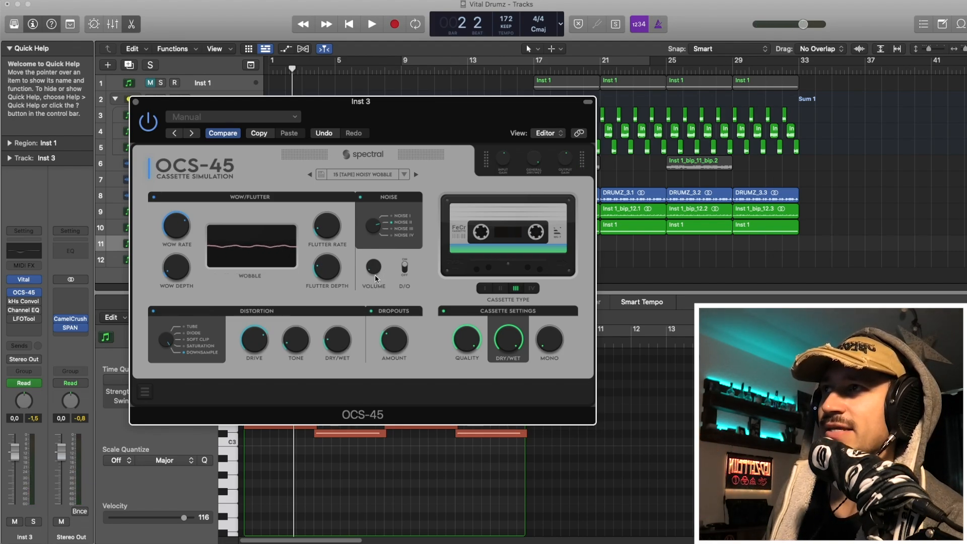
{"action": "key", "text": "space"}
{"action": "key", "text": "space"}
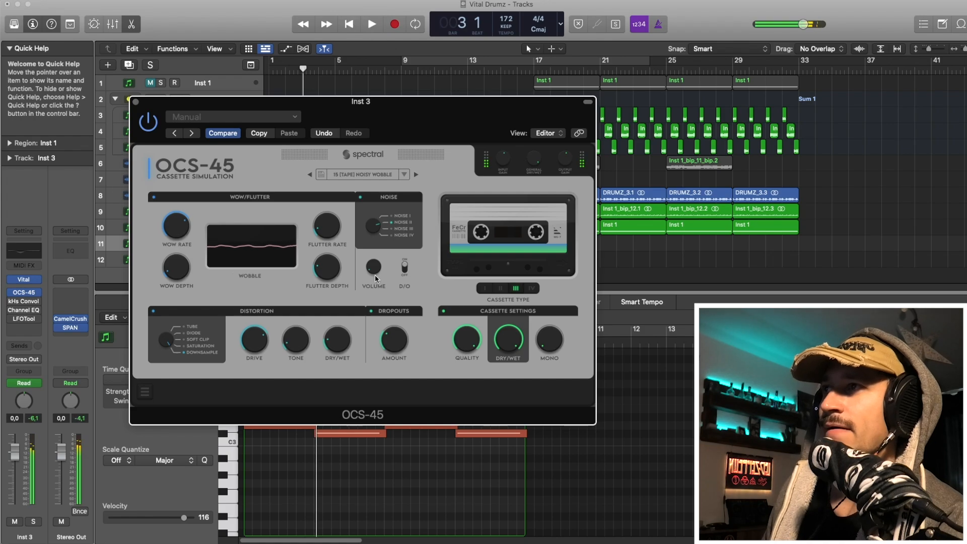
{"action": "key", "text": "space"}
{"action": "key", "text": "space"}
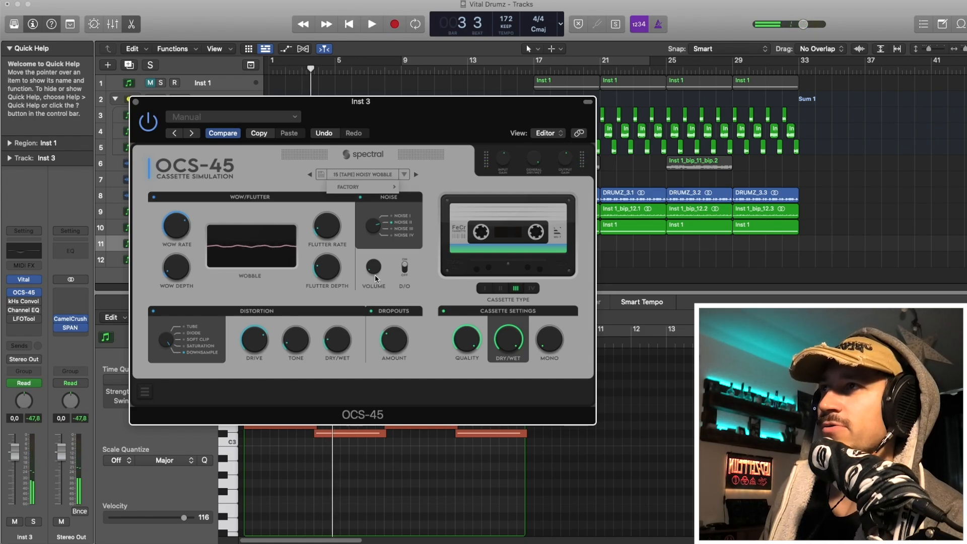
{"action": "key", "text": "space"}
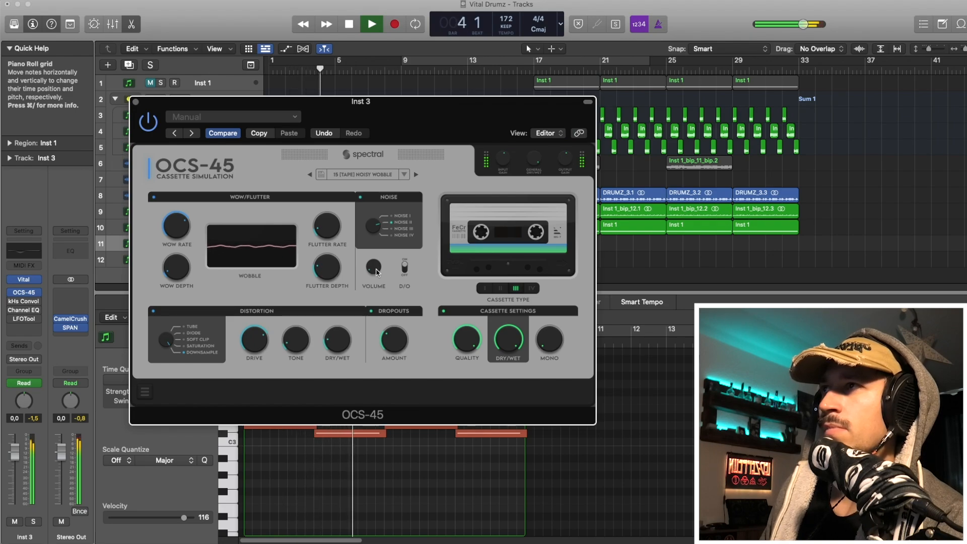
{"action": "key", "text": "space"}
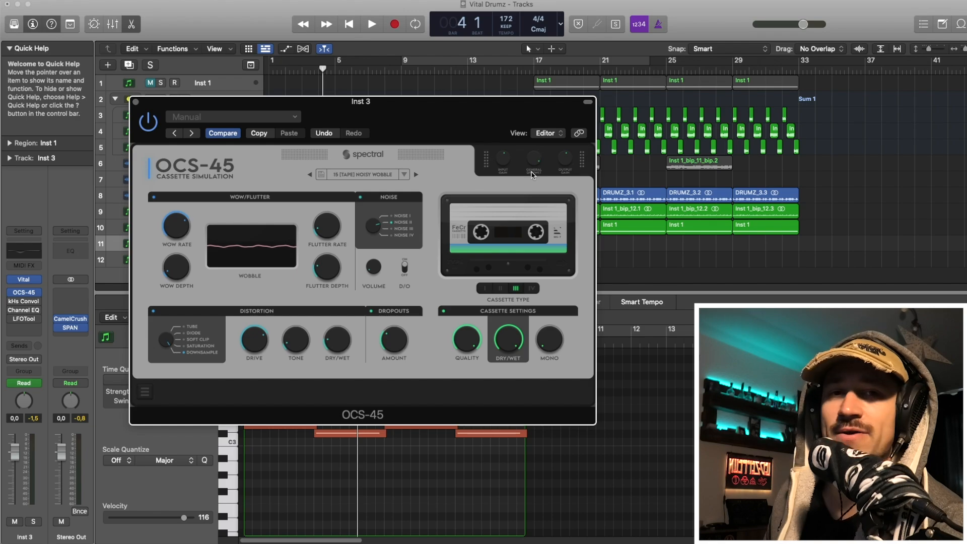
{"action": "key", "text": "space"}
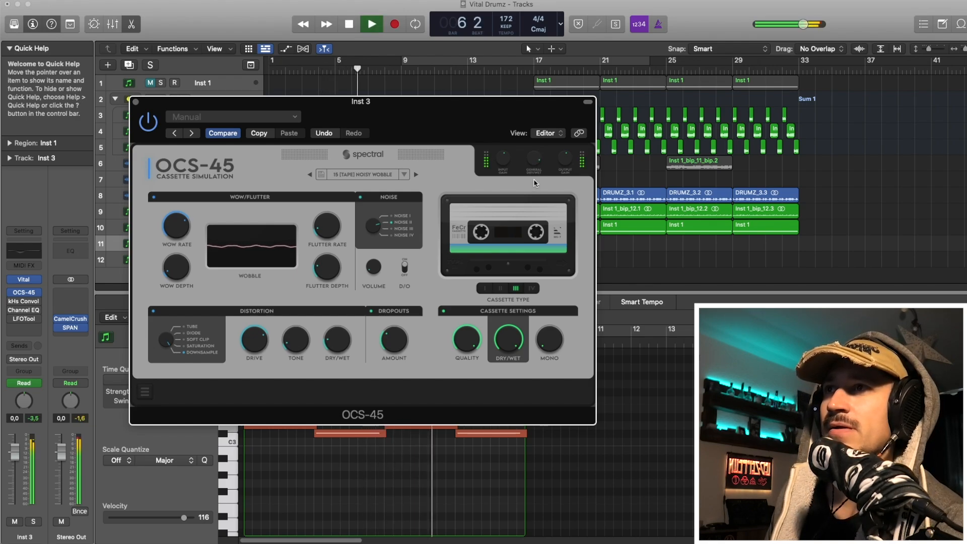
{"action": "key", "text": "space"}
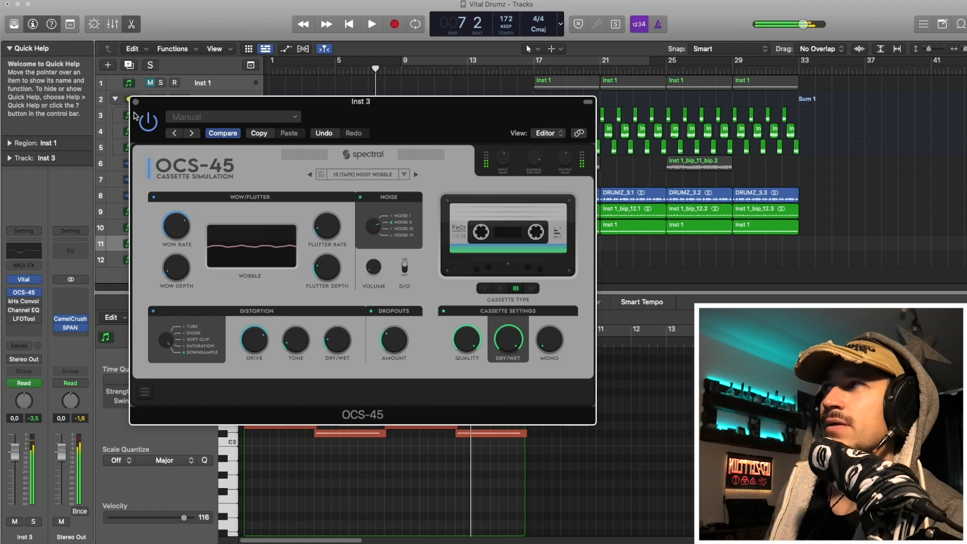
{"action": "left_click", "coordinate": [135, 102]}
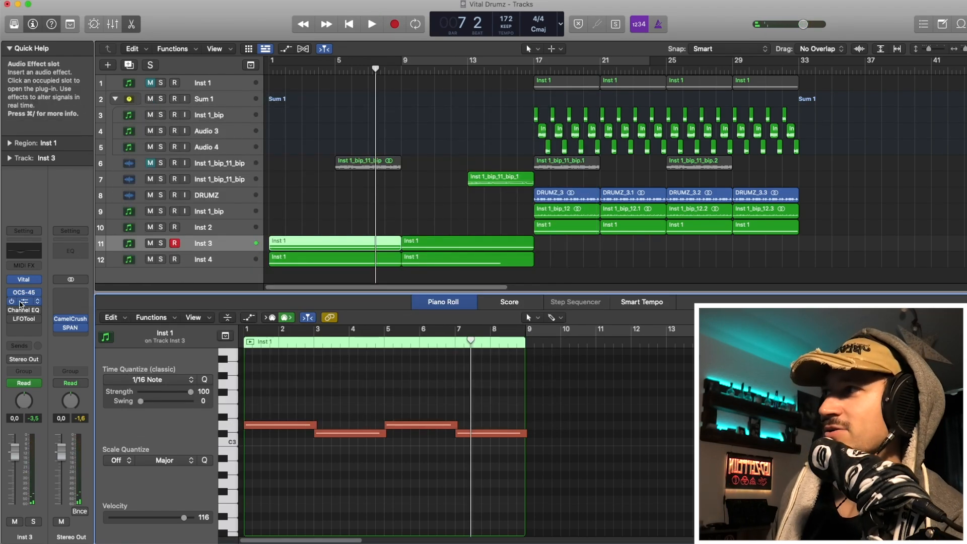
Step: Activate the kHs Convolver on Inst 3, check its impulse response and audition the part from the start
{"action": "left_click", "coordinate": [22, 302]}
{"action": "left_click", "coordinate": [294, 132]}
{"action": "key", "text": "Return"}
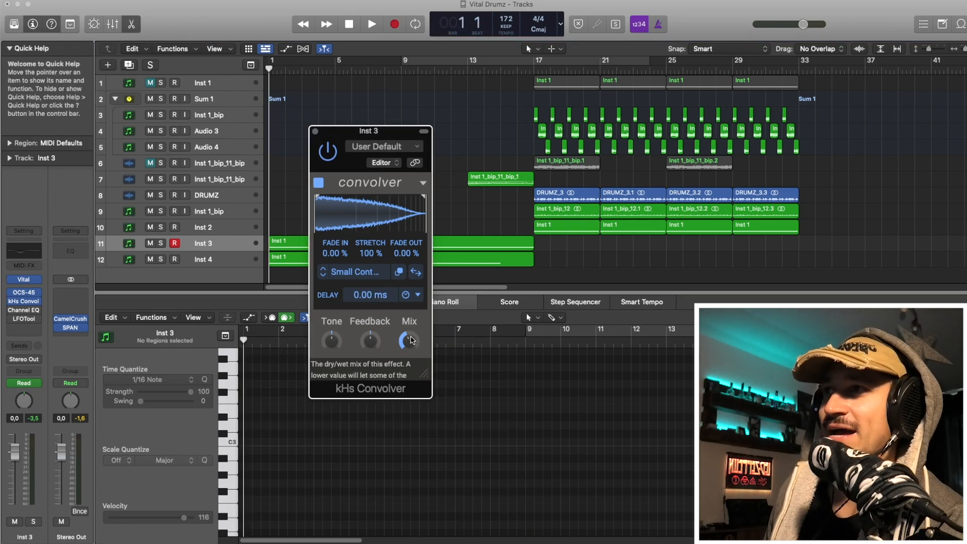
{"action": "left_click", "coordinate": [372, 271]}
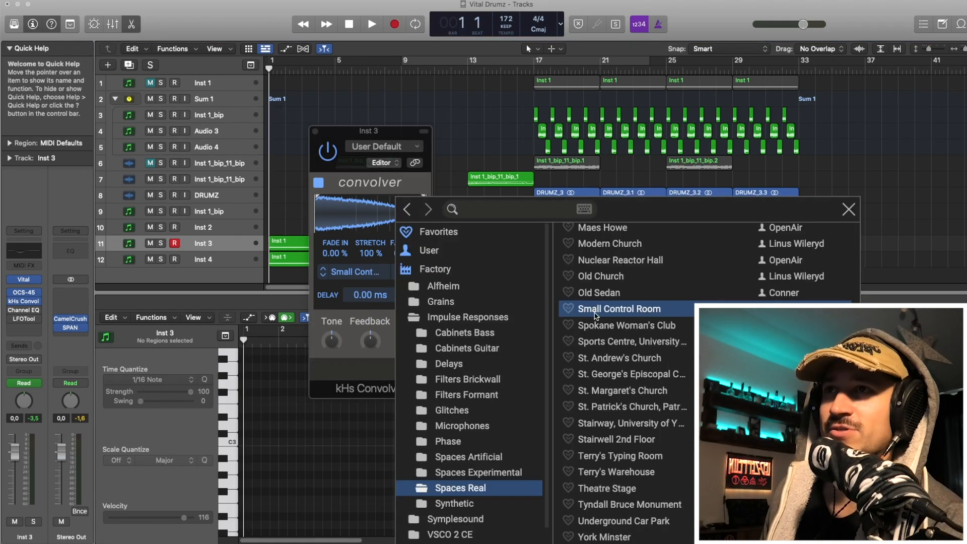
{"action": "left_click", "coordinate": [848, 209]}
{"action": "key", "text": "space"}
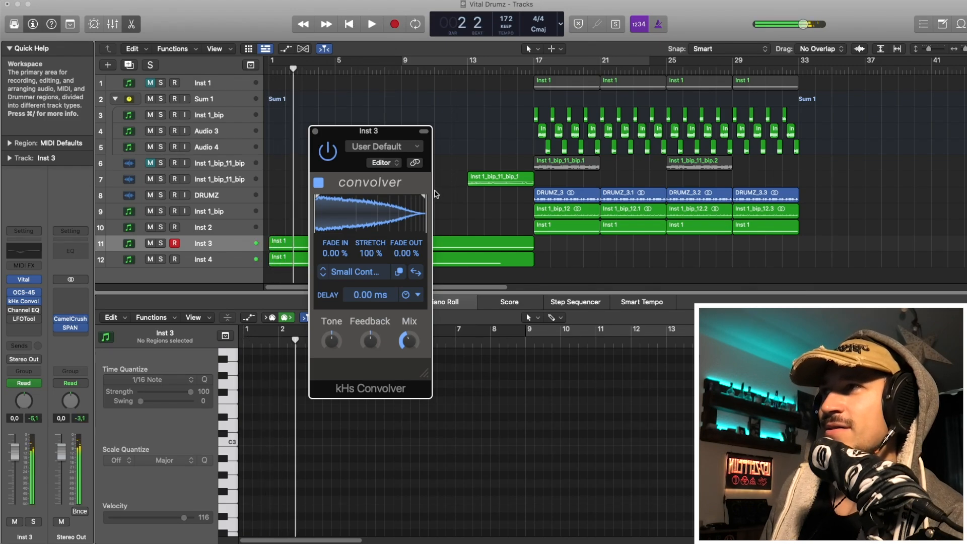
{"action": "key", "text": "space"}
Step: Activate the Channel EQ on Inst 3 and shift its low-mid cut to 326 Hz and -4.3 dB during playback
{"action": "left_click", "coordinate": [13, 310]}
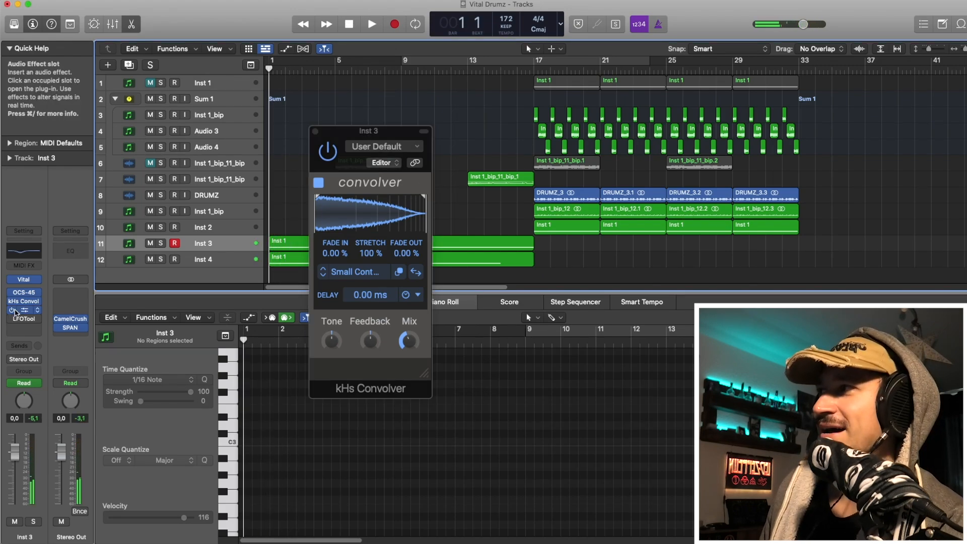
{"action": "left_click", "coordinate": [25, 310]}
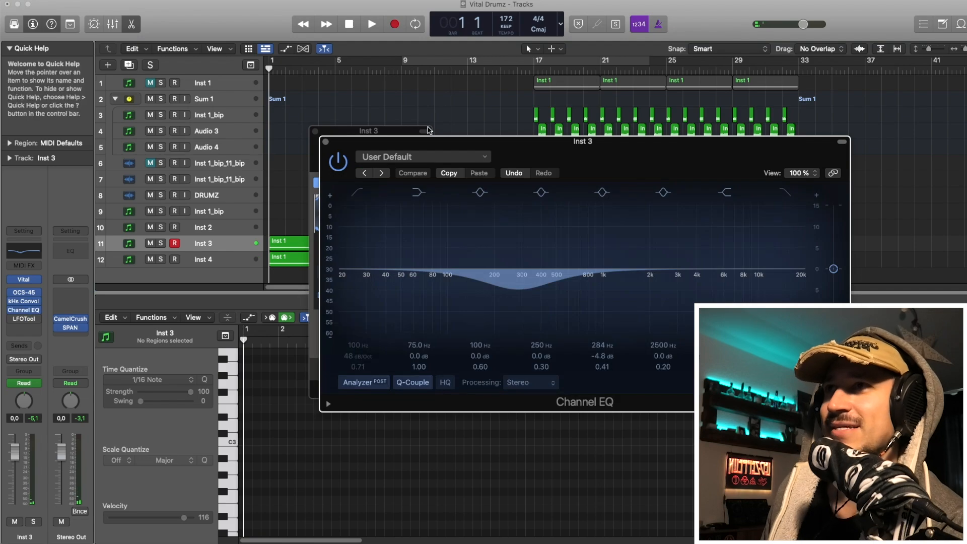
{"action": "left_click_drag", "start_coordinate": [345, 145], "coordinate": [325, 131]}
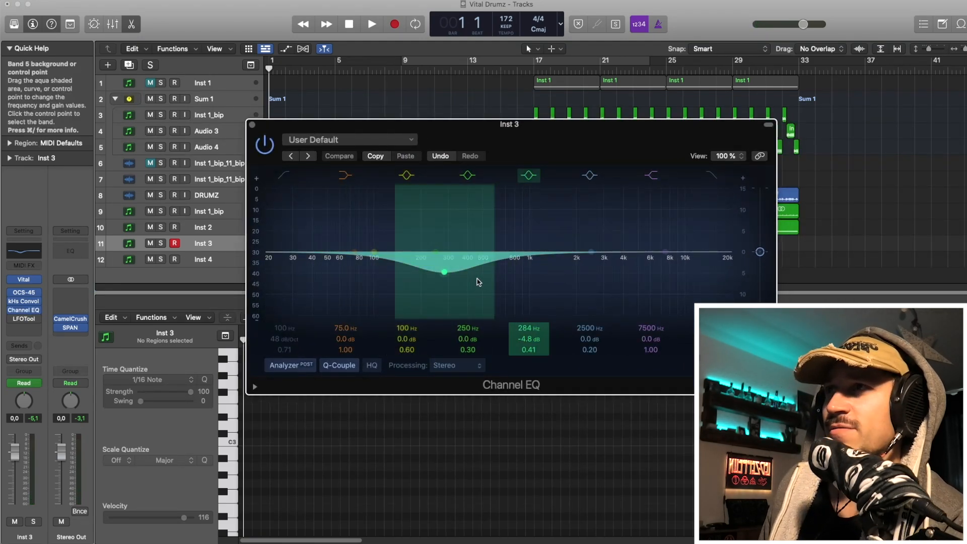
{"action": "key", "text": "space"}
{"action": "left_click_drag", "start_coordinate": [476, 282], "coordinate": [485, 279]}
{"action": "key", "text": "space"}
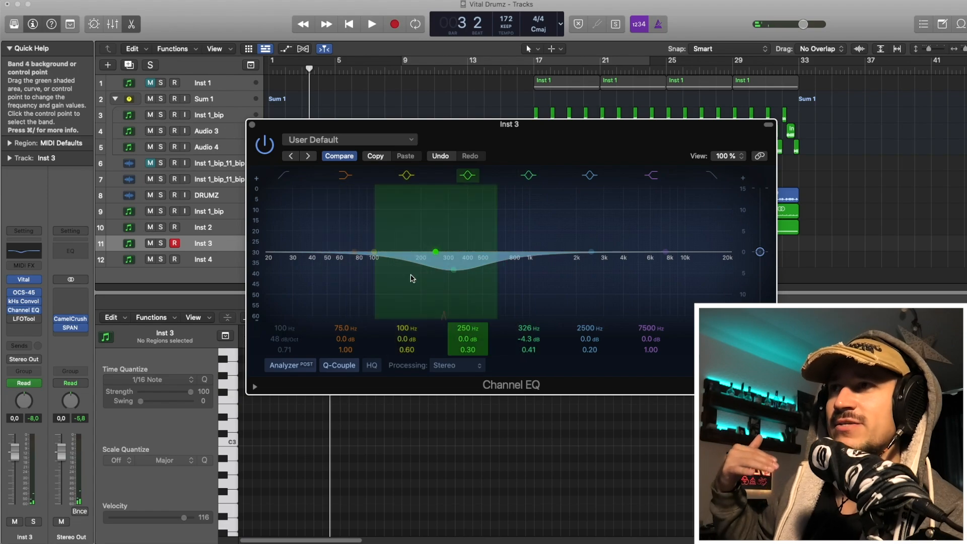
{"action": "left_click", "coordinate": [252, 125]}
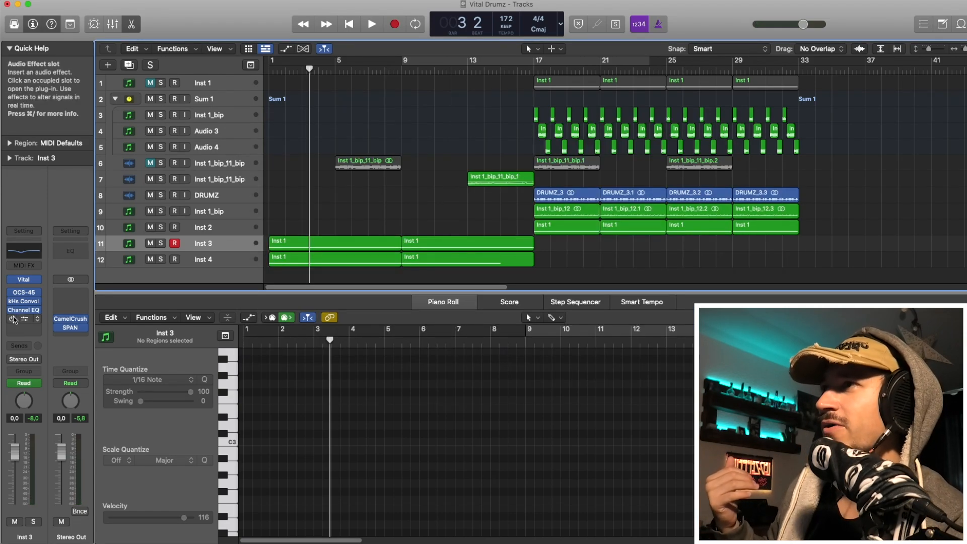
Step: Activate LFOTool on Inst 3, check its triangle LFO shape and rate, and close it
{"action": "left_click", "coordinate": [24, 318]}
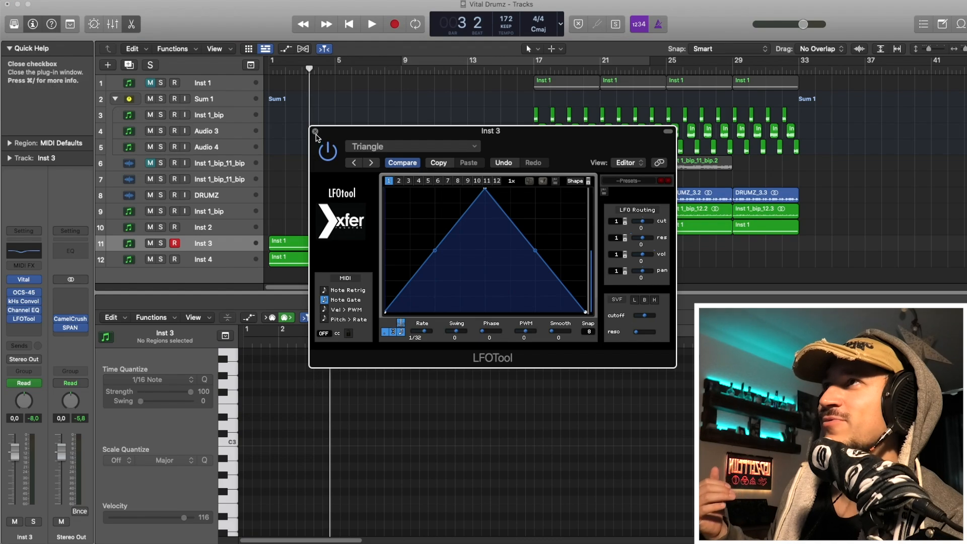
{"action": "left_click", "coordinate": [320, 131]}
Step: Set the cycle range from bar 9 to bar 33 and select the Inst 4 track
{"action": "left_click_drag", "start_coordinate": [416, 64], "coordinate": [464, 65]}
{"action": "left_click_drag", "start_coordinate": [685, 75], "coordinate": [801, 75]}
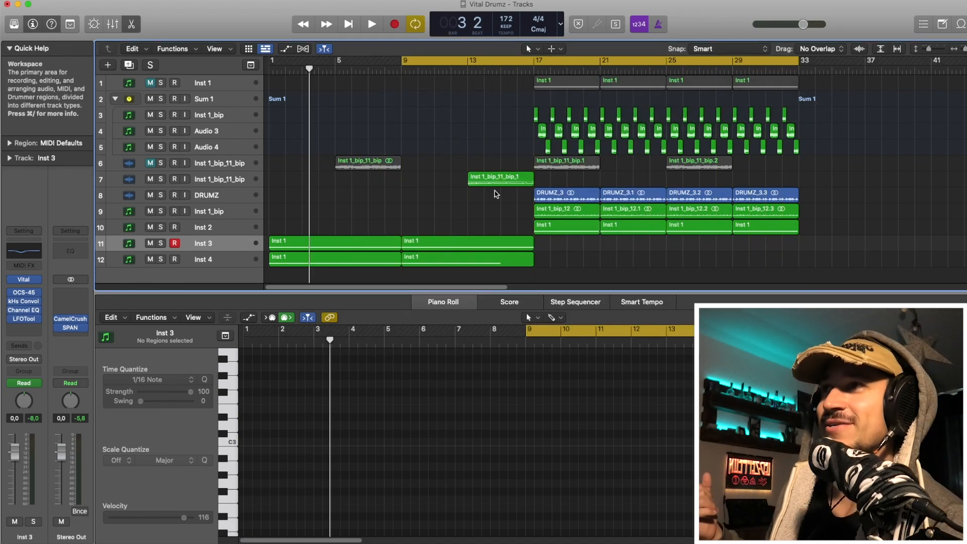
{"action": "left_click", "coordinate": [222, 259]}
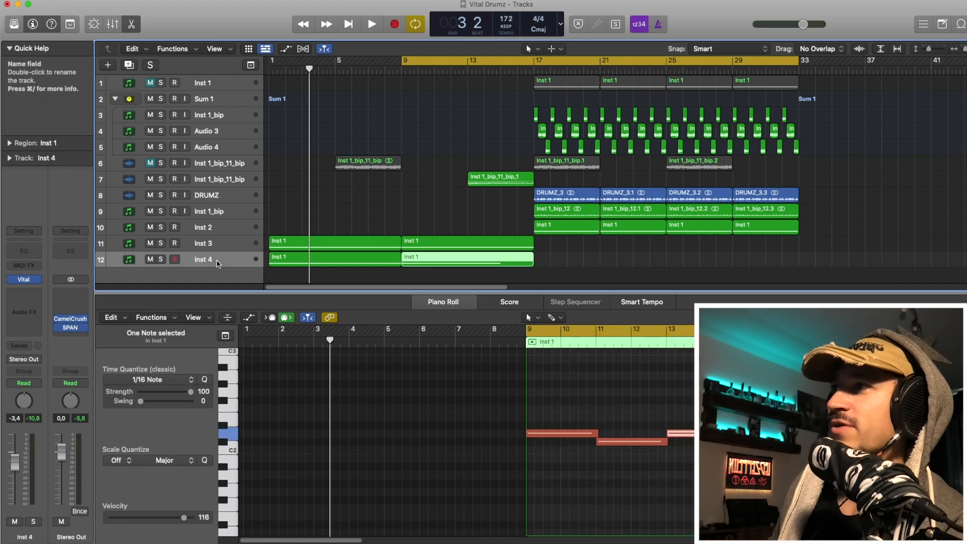
Step: Select the second Inst 4 region and audition it from bar 9
{"action": "left_click", "coordinate": [432, 261]}
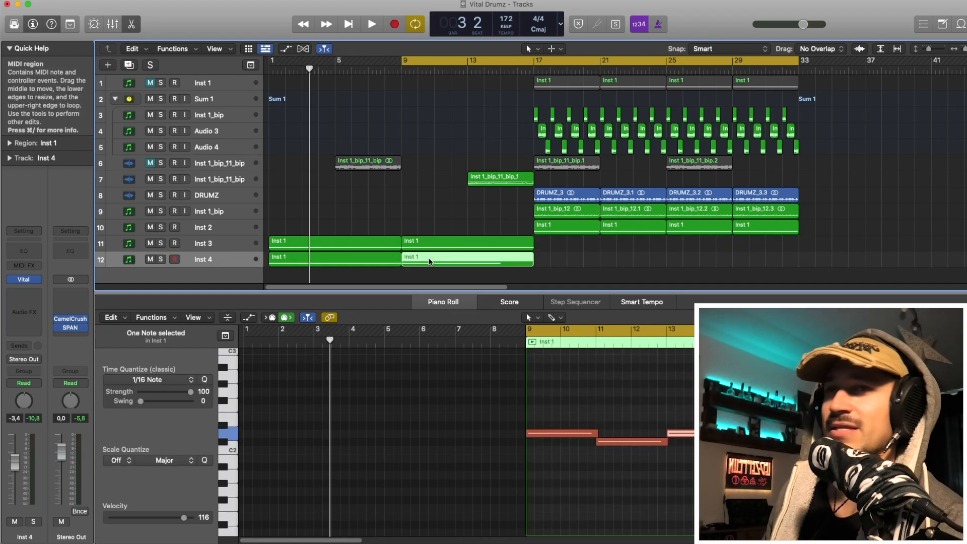
{"action": "key", "text": "space"}
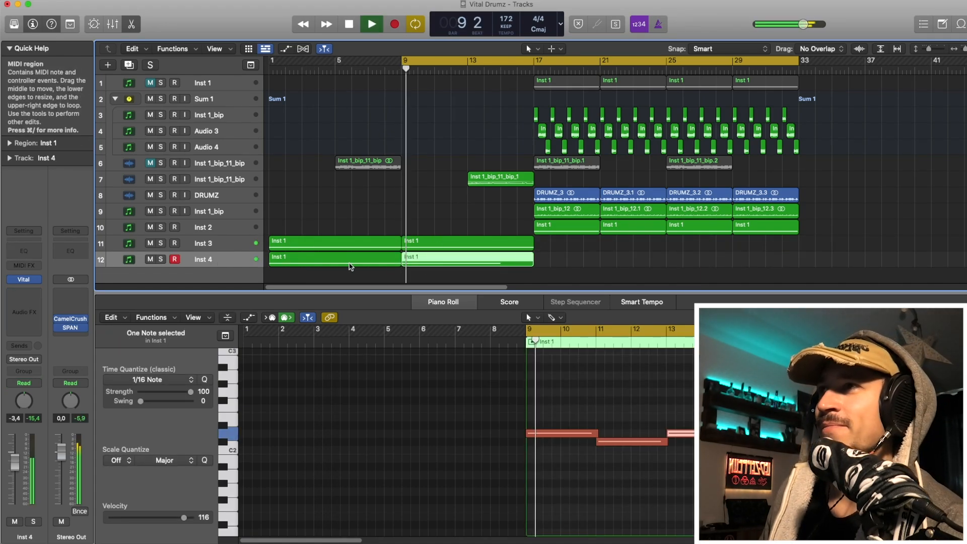
{"action": "key", "text": "space"}
Step: Check the Vital patch on Inst 4, close it, and play the part again from bar 9
{"action": "left_click", "coordinate": [27, 281]}
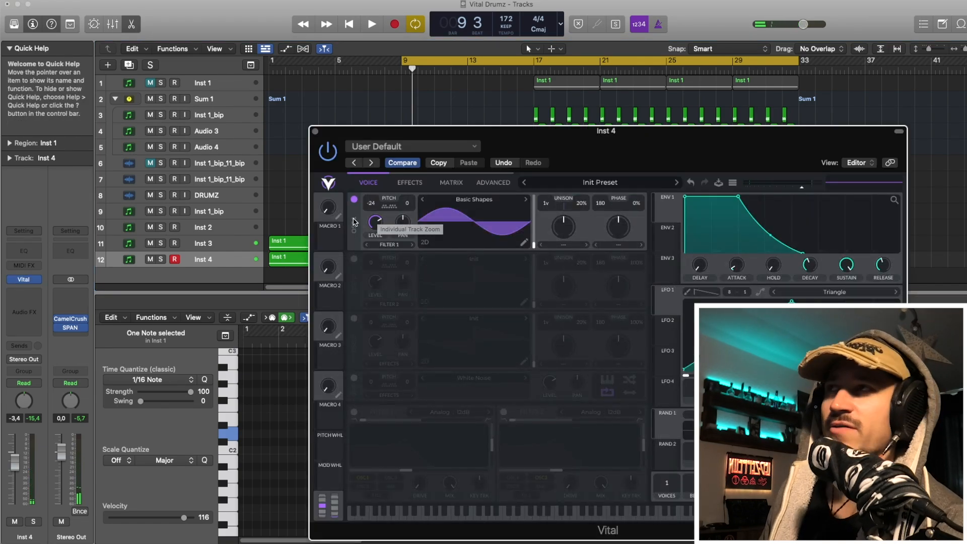
{"action": "left_click", "coordinate": [315, 132]}
{"action": "key", "text": "space"}
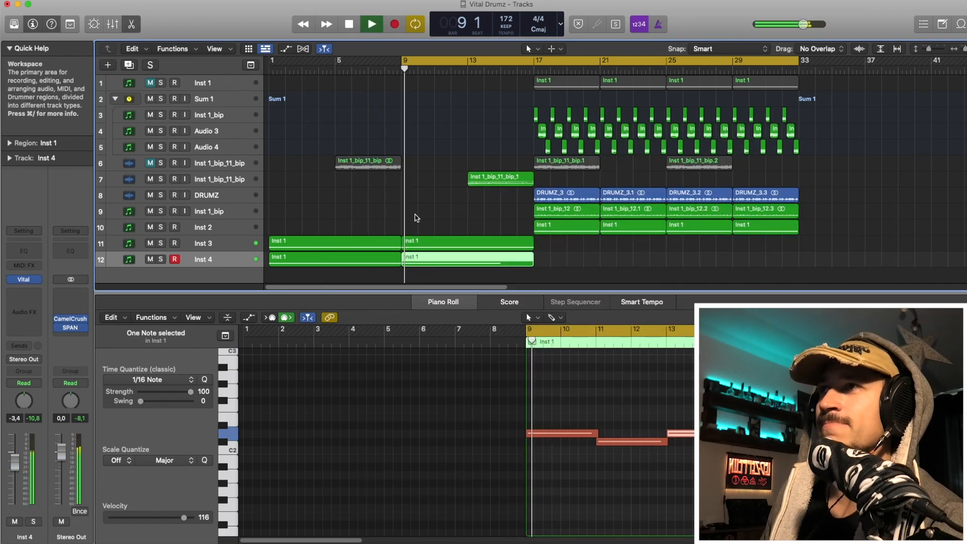
{"action": "key", "text": "space"}
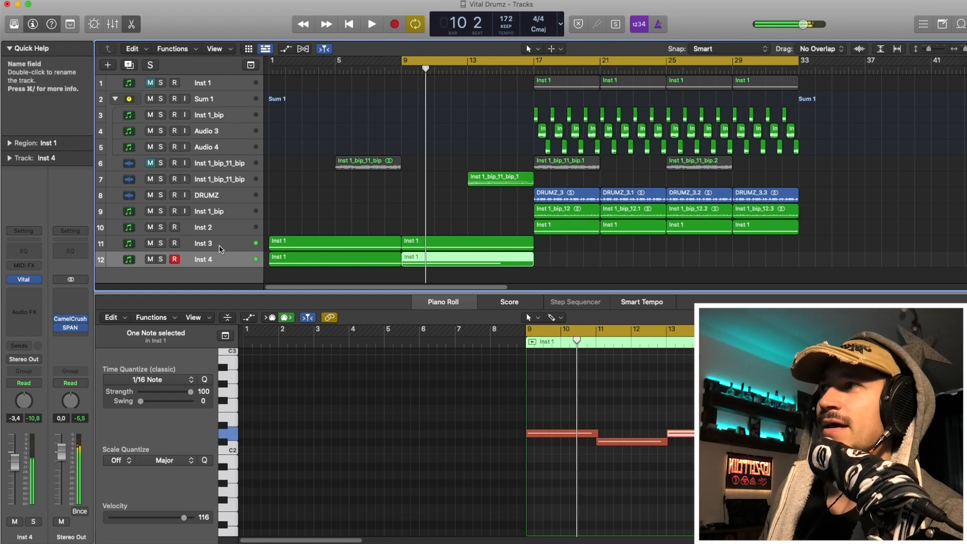
Step: Reopen LFOTool on Inst 3, watch its volume routing during playback into the drum section, and close it
{"action": "left_click", "coordinate": [221, 245]}
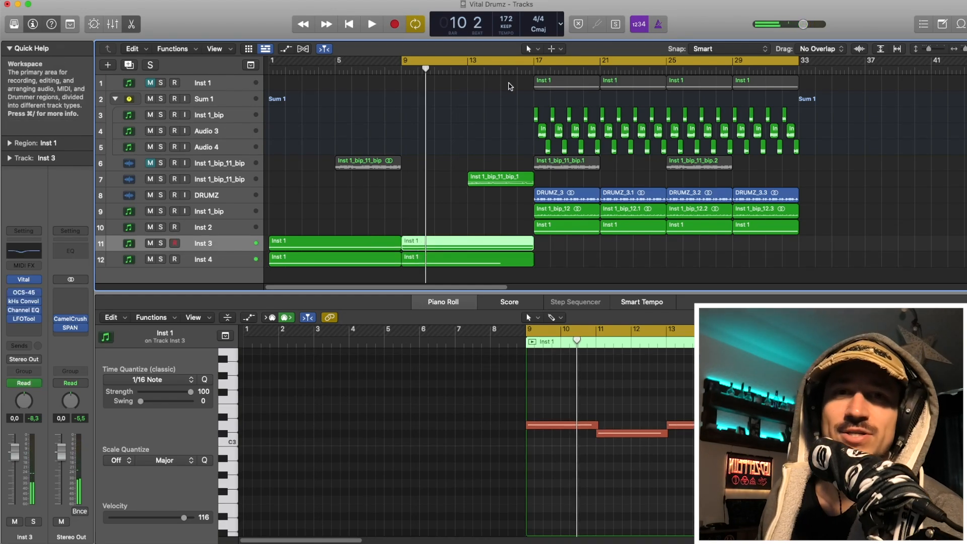
{"action": "left_click_drag", "start_coordinate": [489, 202], "coordinate": [513, 170]}
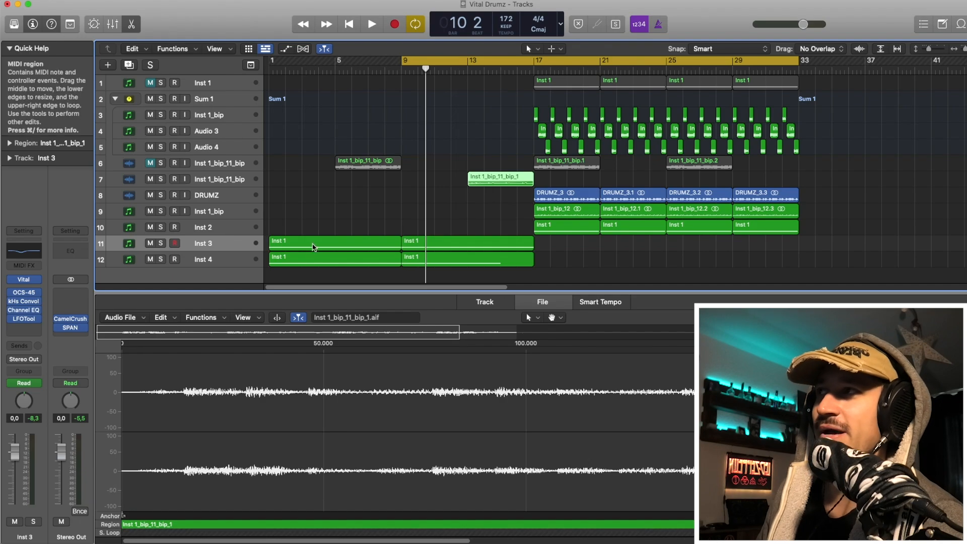
{"action": "left_click", "coordinate": [25, 319]}
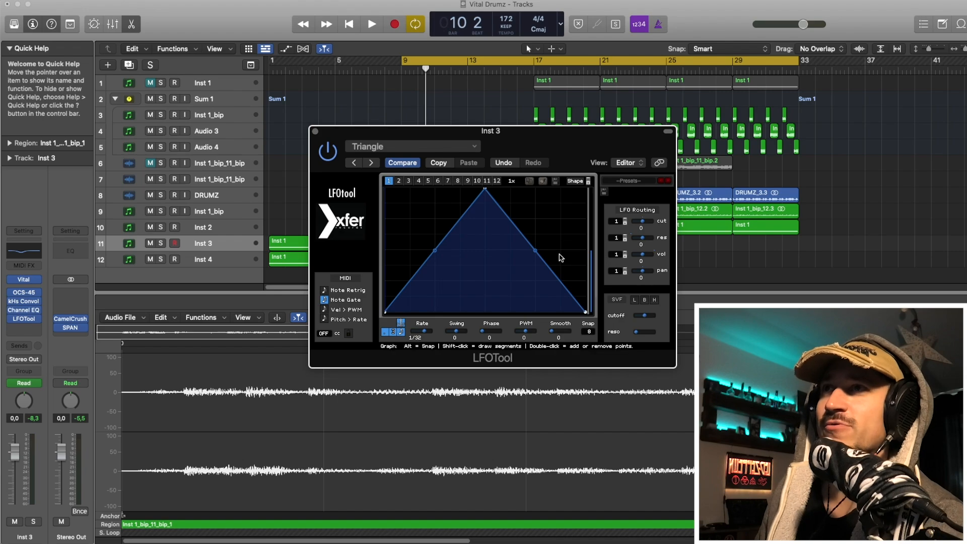
{"action": "key", "text": "space"}
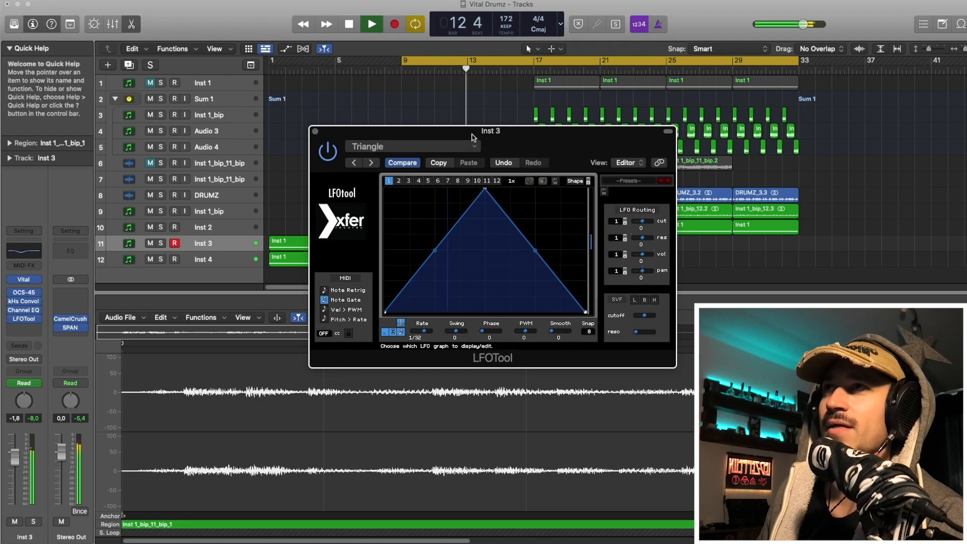
{"action": "left_click_drag", "start_coordinate": [427, 141], "coordinate": [373, 134]}
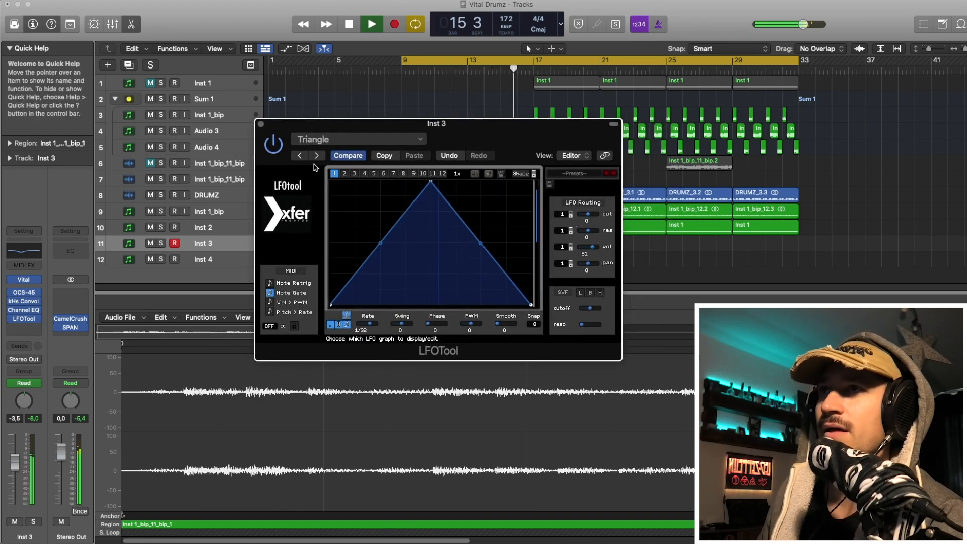
{"action": "left_click", "coordinate": [261, 124]}
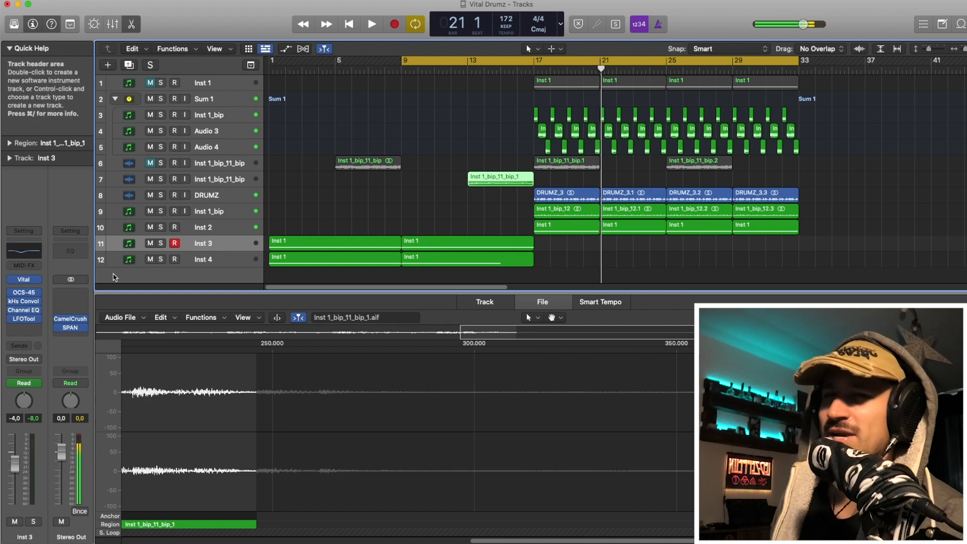
{"action": "key", "text": "space"}
Step: Review the oscillators and filter of the Vital patch on Inst 3 and close it
{"action": "left_click", "coordinate": [32, 281]}
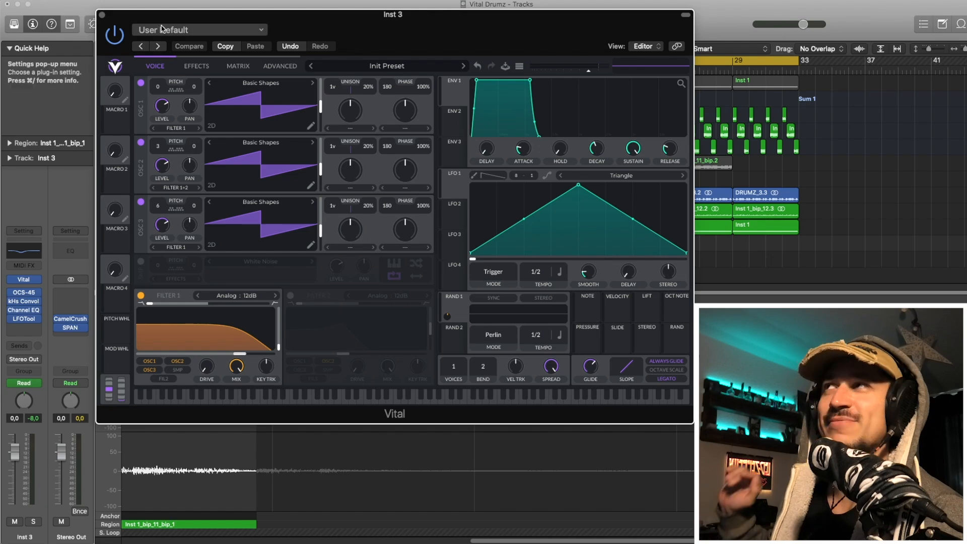
{"action": "left_click", "coordinate": [100, 16]}
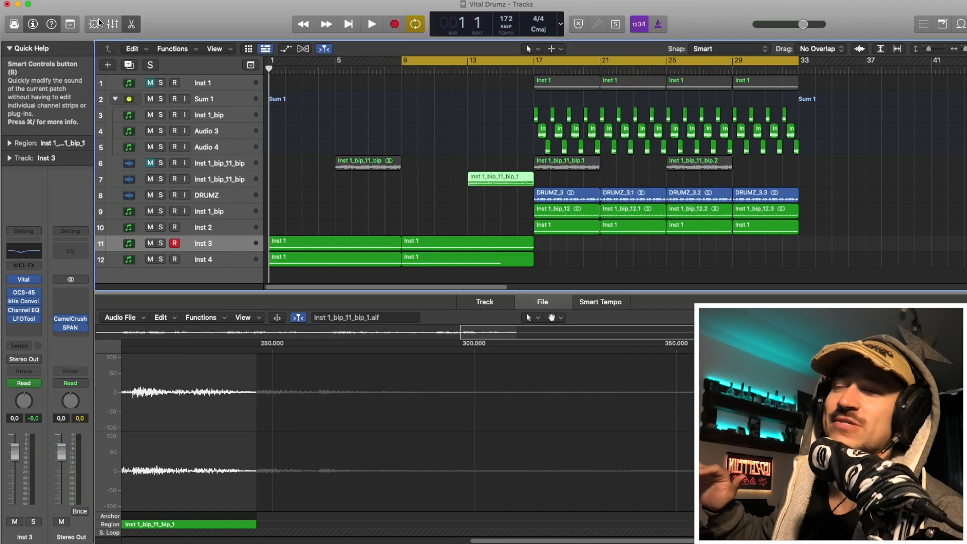